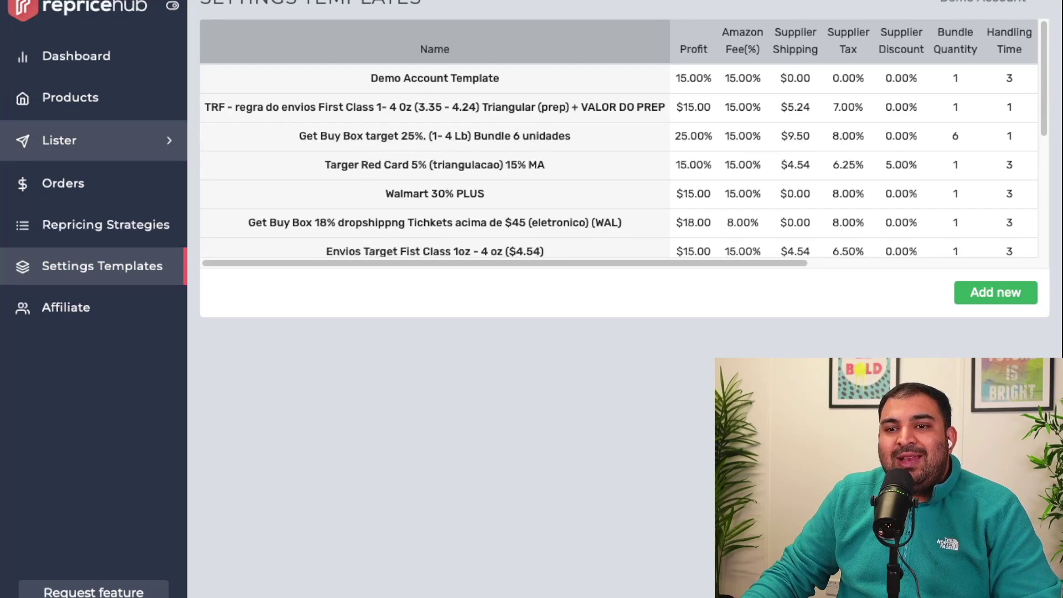
Start a single listing in the Lister and enter B089CVGGC8 as the Amazon ASIN of the 2.5m shower hose
left_click(59, 140)
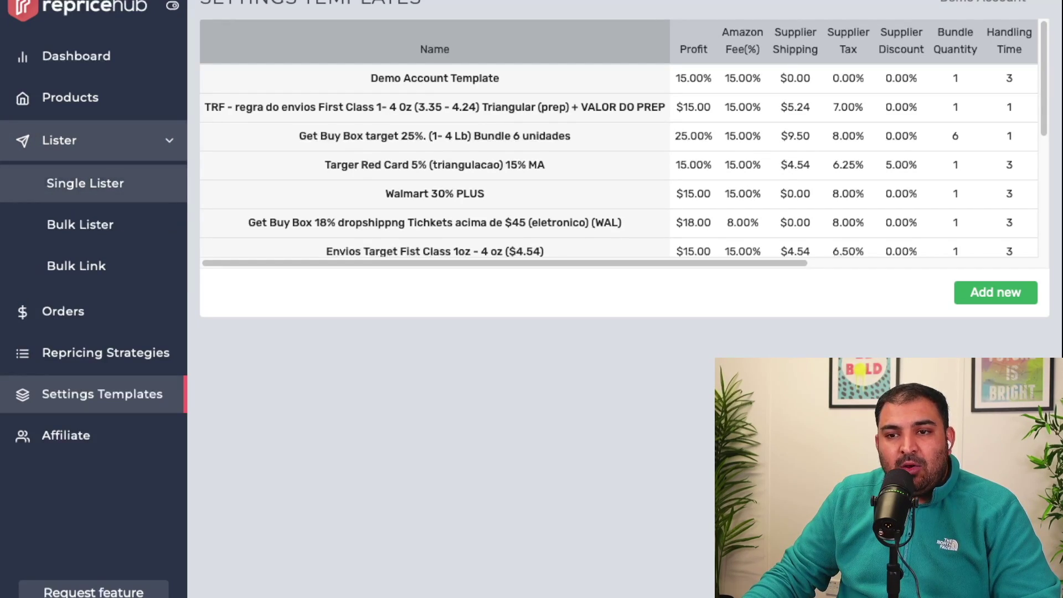
left_click(86, 183)
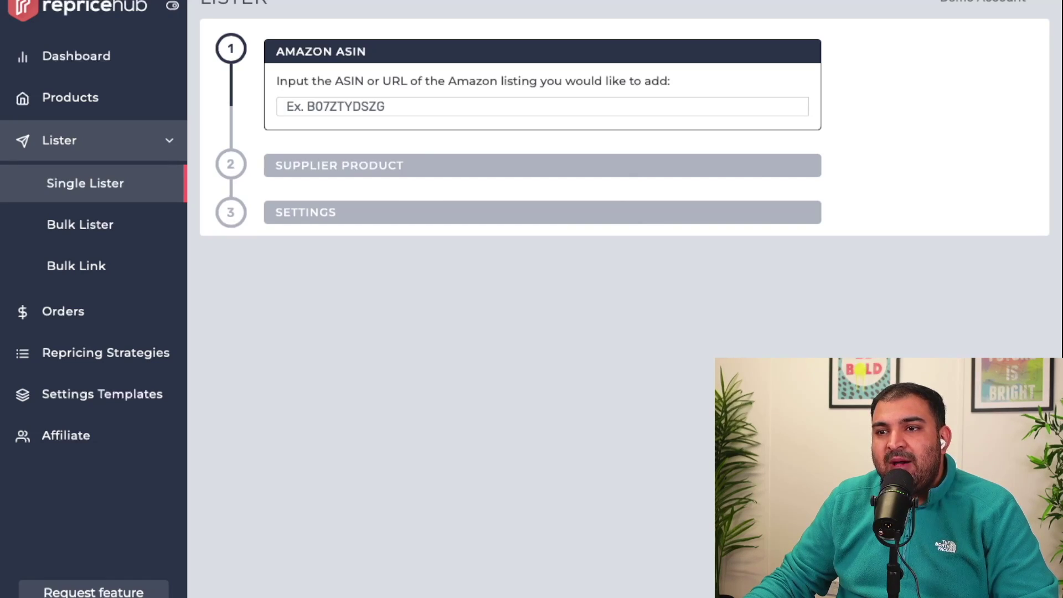
left_click(287, 106)
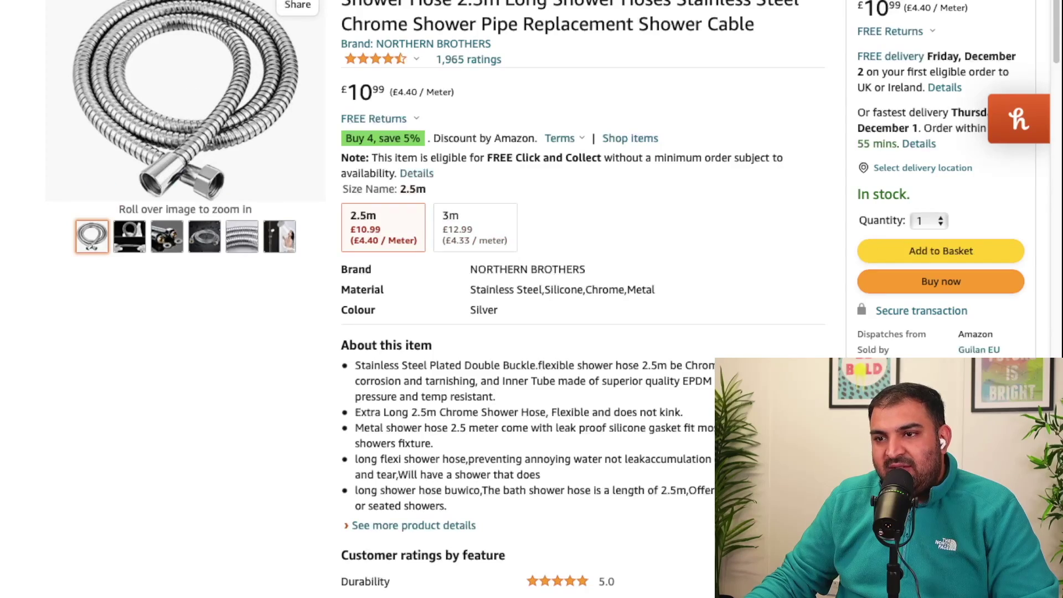
scroll(554, 293, "up", 3)
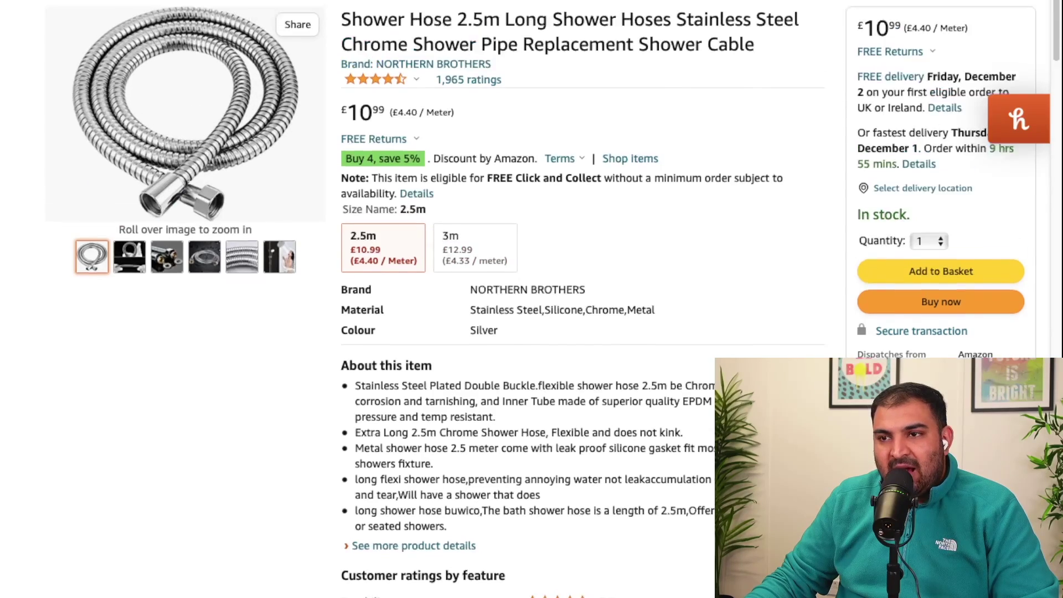
scroll(554, 294, "down", 5)
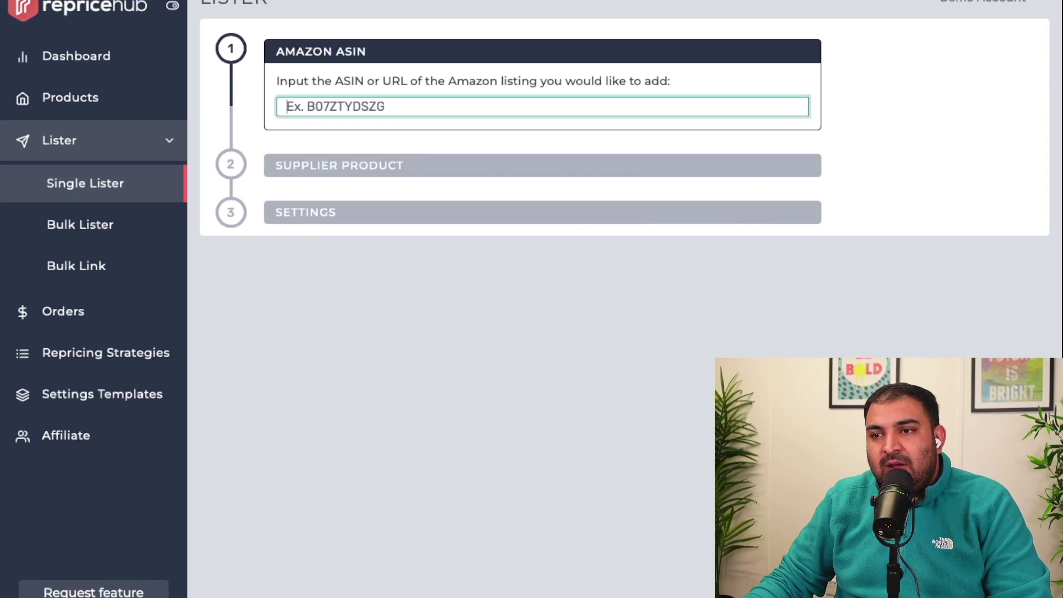
type("B089CVGGC8")
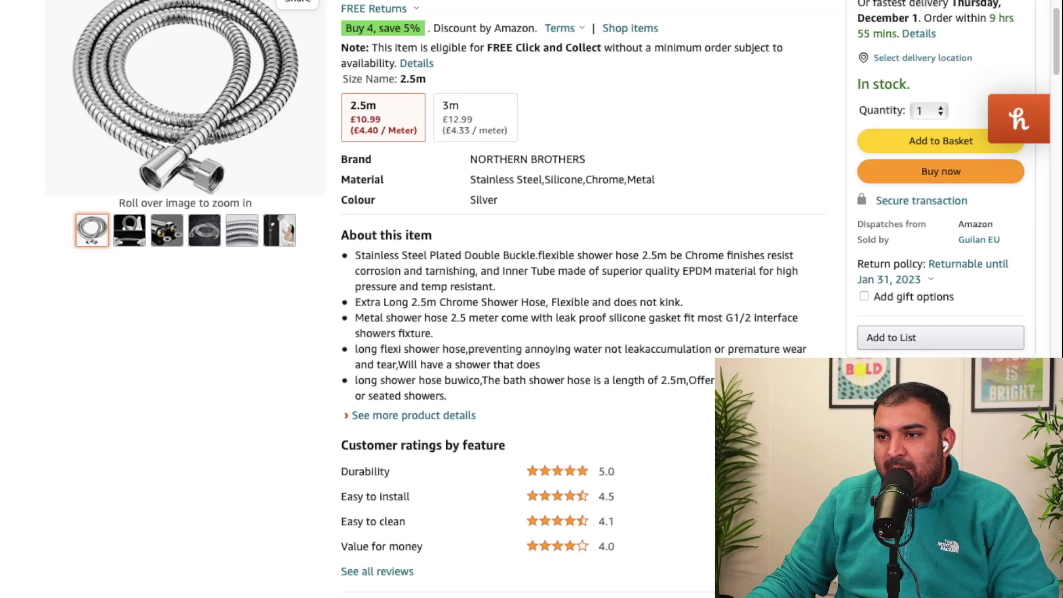
scroll(526, 277, "up", 5)
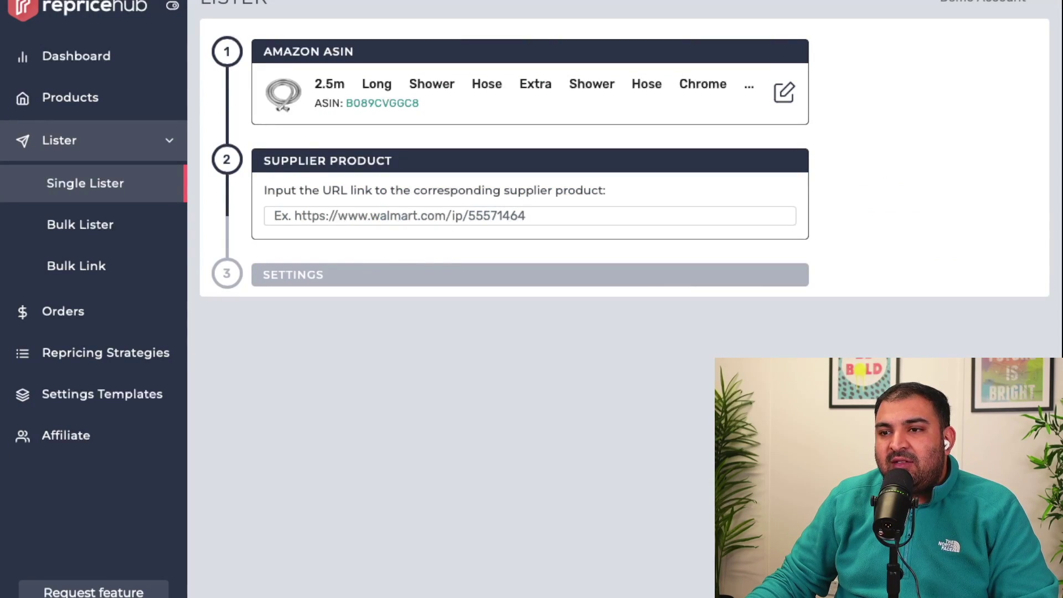
Copy the URL of the matching 2.5M shower hose listing on eBay and enter it as the supplier product link
left_click(275, 215)
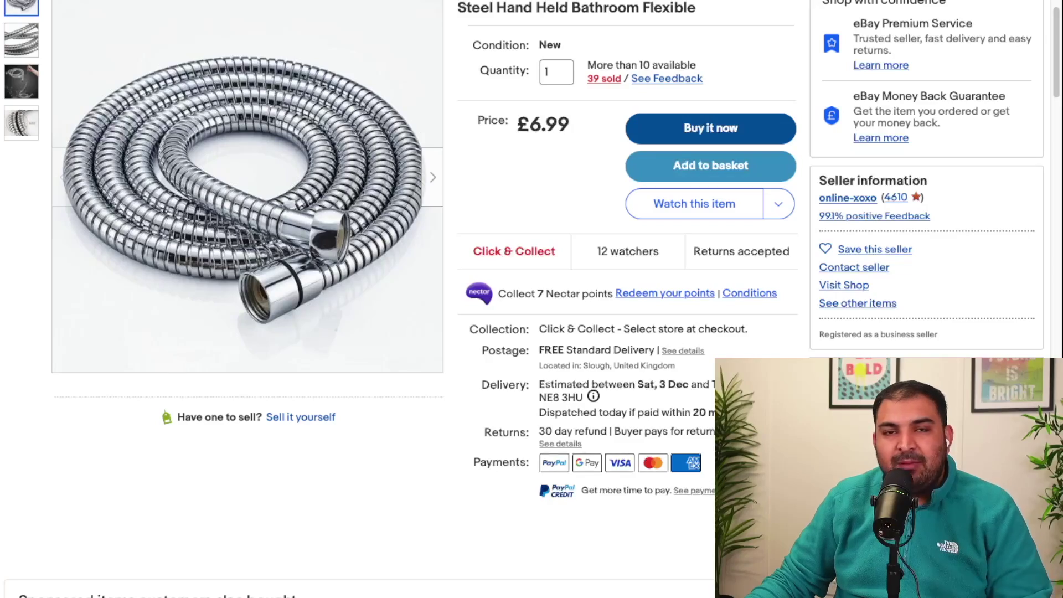
scroll(388, 299, "up", 3)
scroll(388, 299, "down", 3)
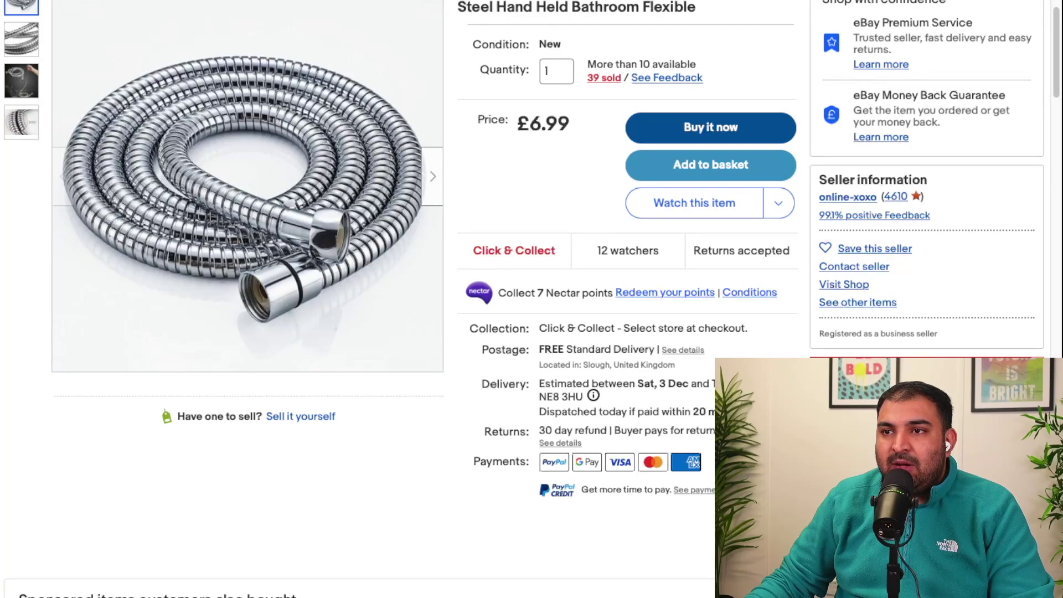
right_click(573, 288)
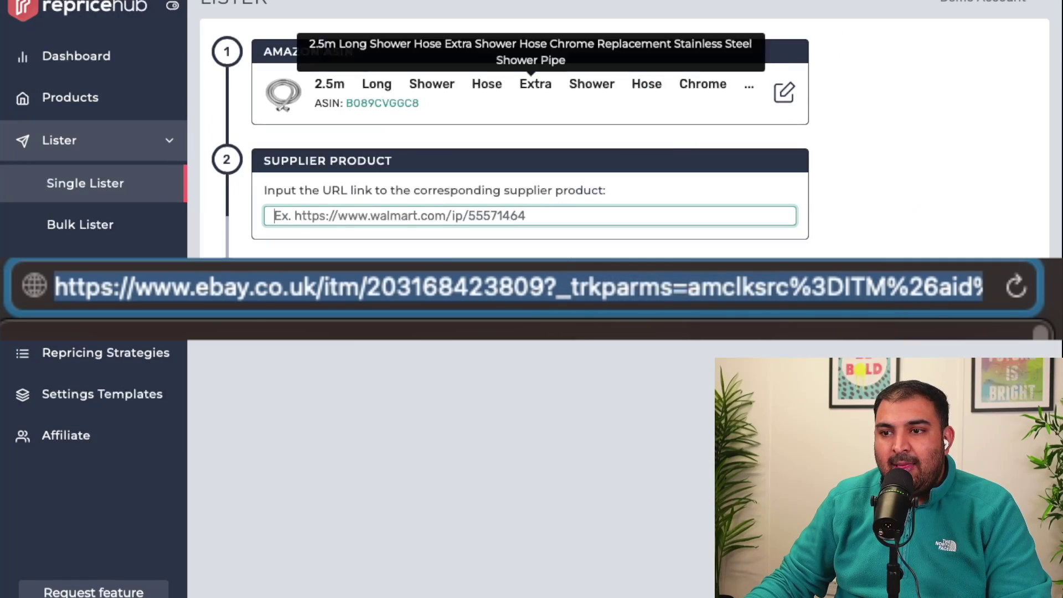
key("ctrl+v")
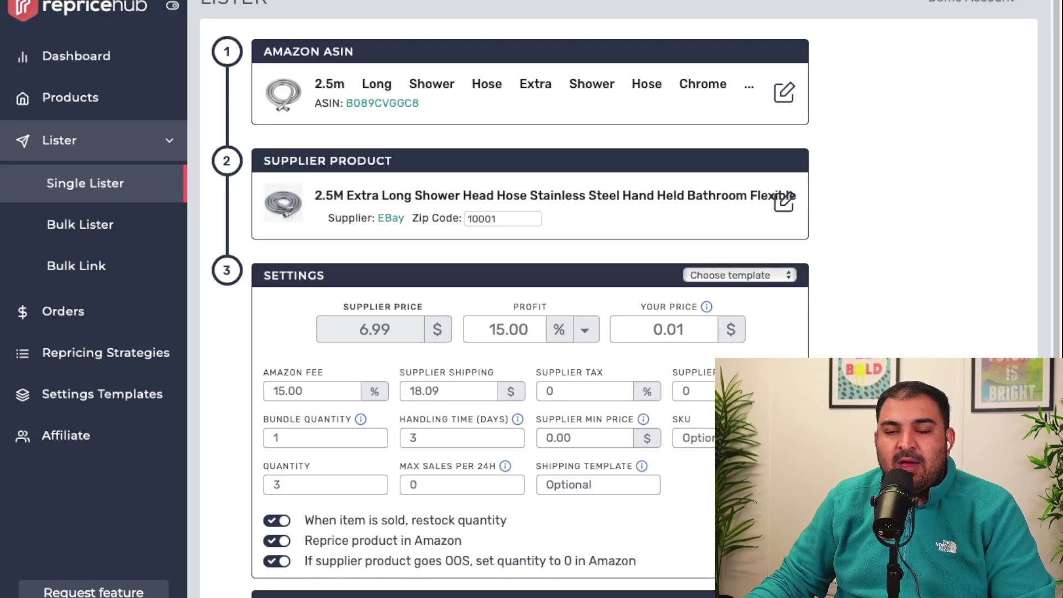
Check the eBay listing's postage terms and set the supplier shipping cost to 0 in the listing settings
scroll(532, 299, "down", 2)
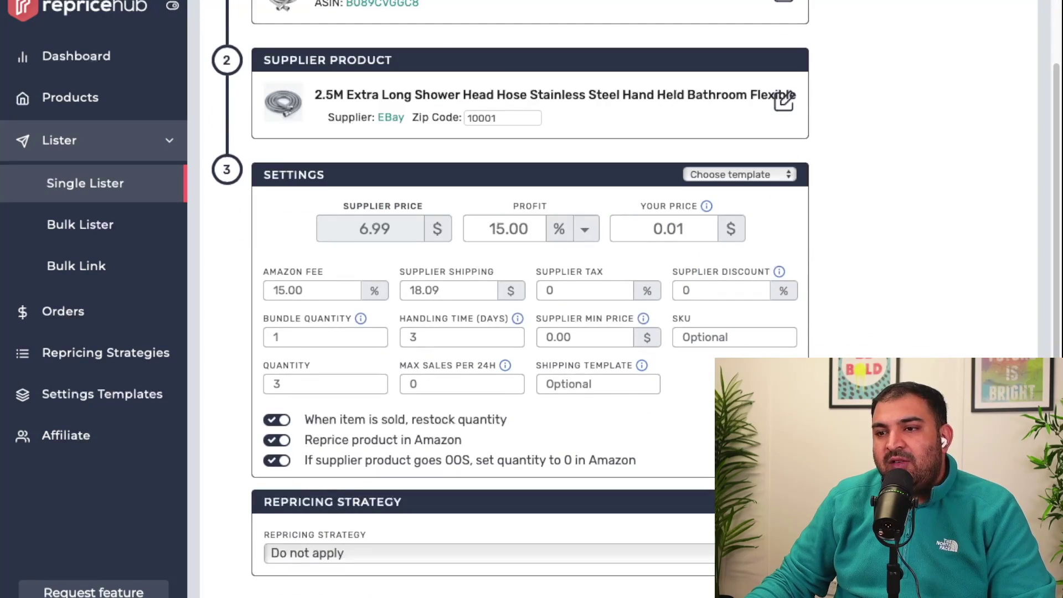
scroll(531, 299, "down", 1)
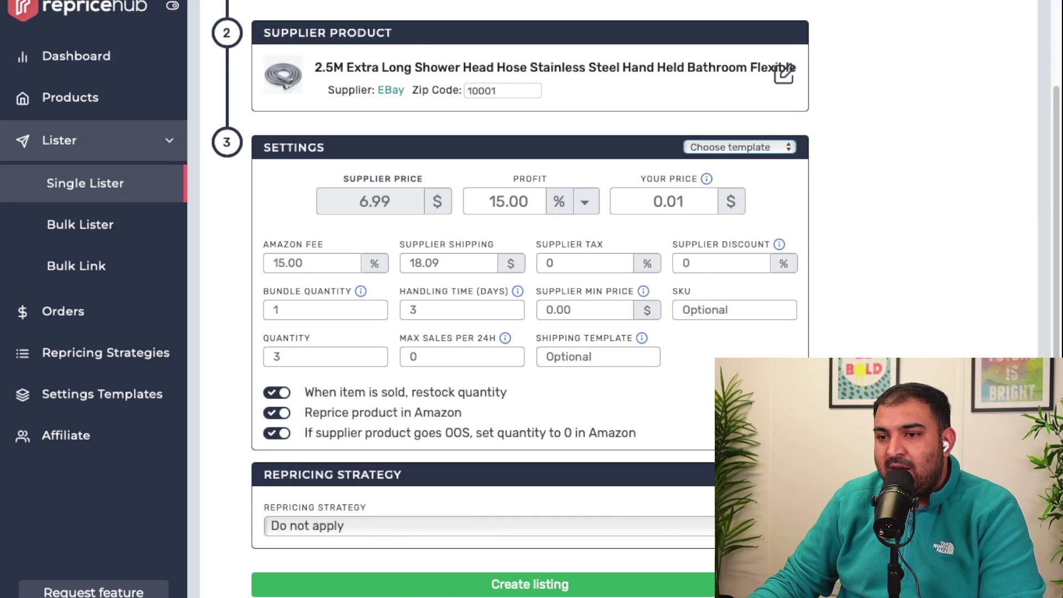
left_click(304, 263)
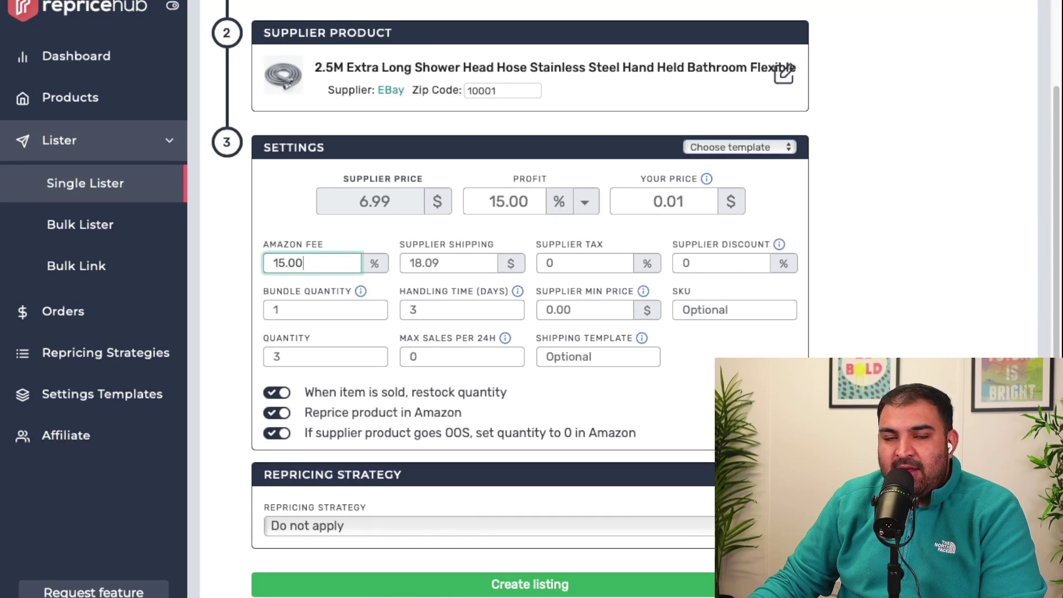
key("Tab")
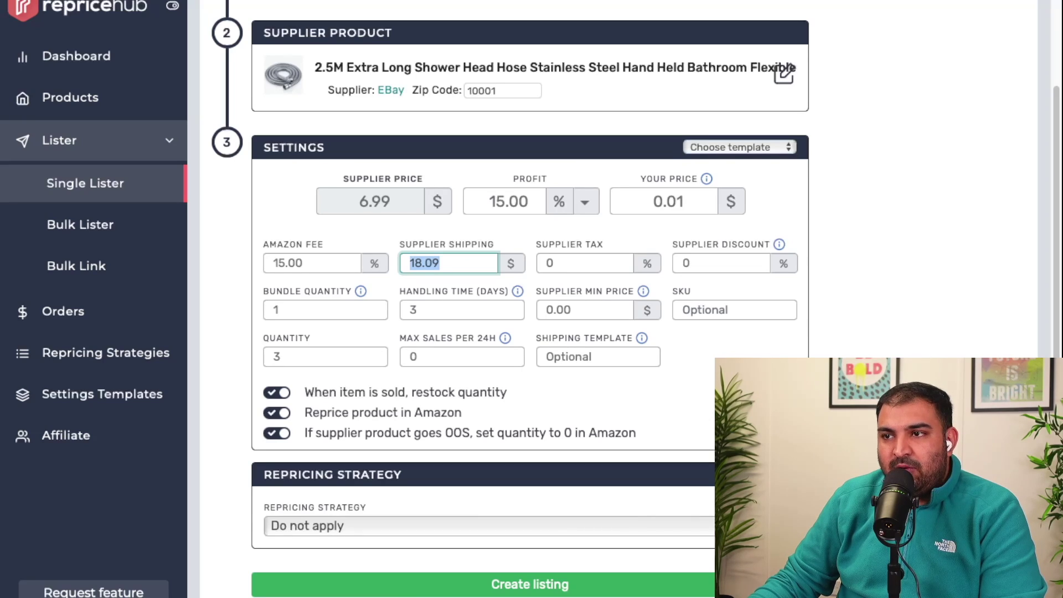
key("ctrl+Tab")
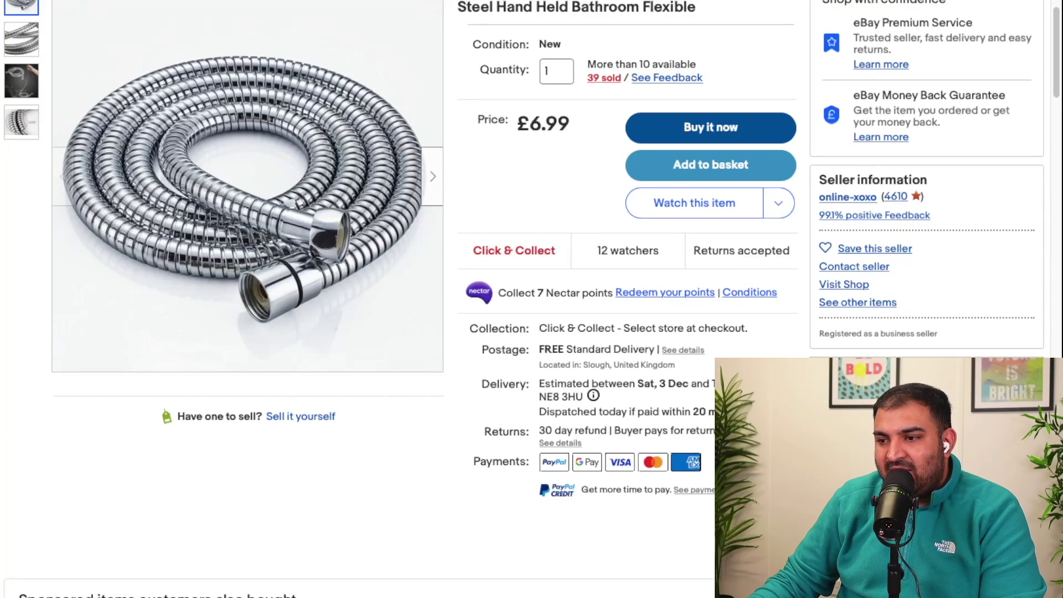
key("ctrl+Tab")
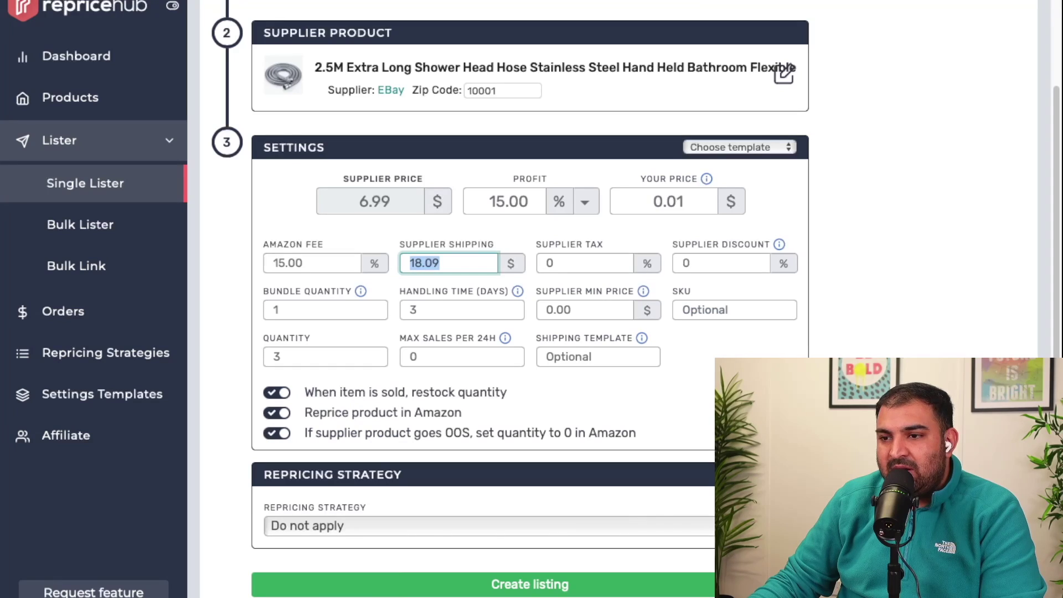
type("0")
Review the supplier tax, supplier discount, bundle quantity, handling time, SKU, quantity and max sales per 24h settings against the eBay listing
left_click(585, 263)
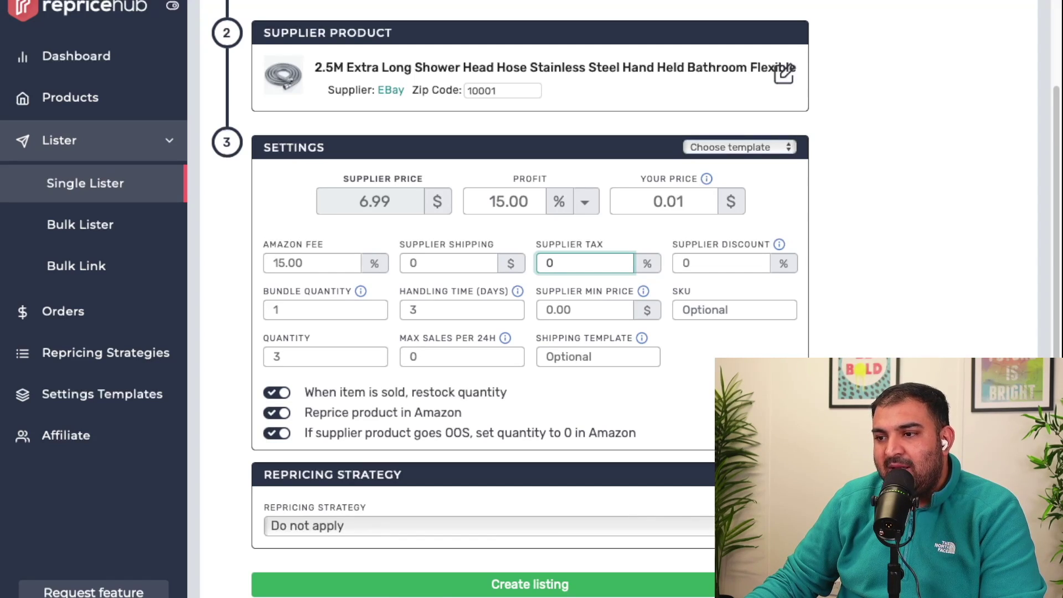
left_click(721, 263)
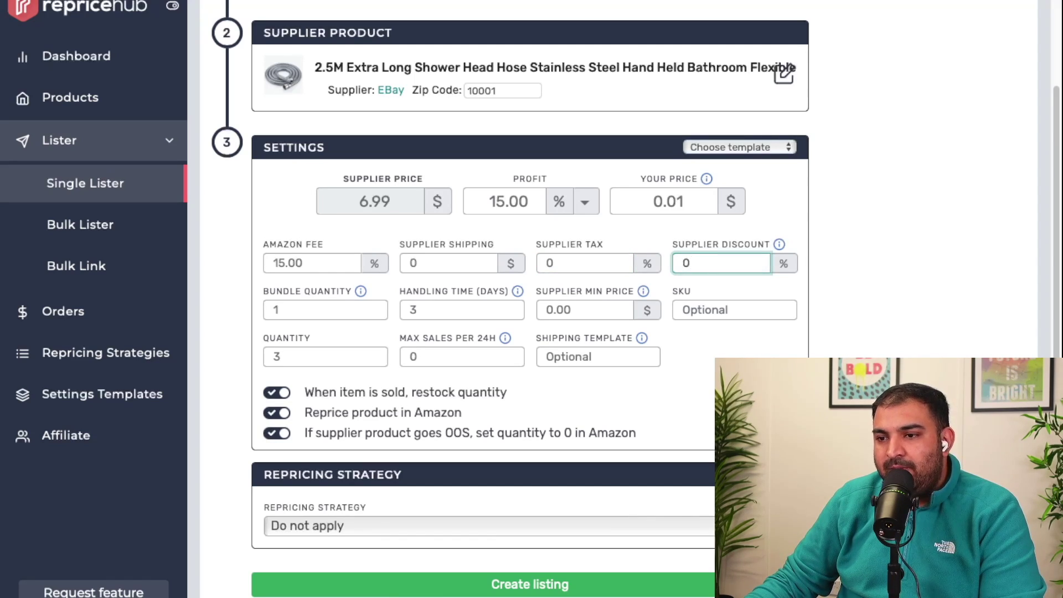
left_click(288, 310)
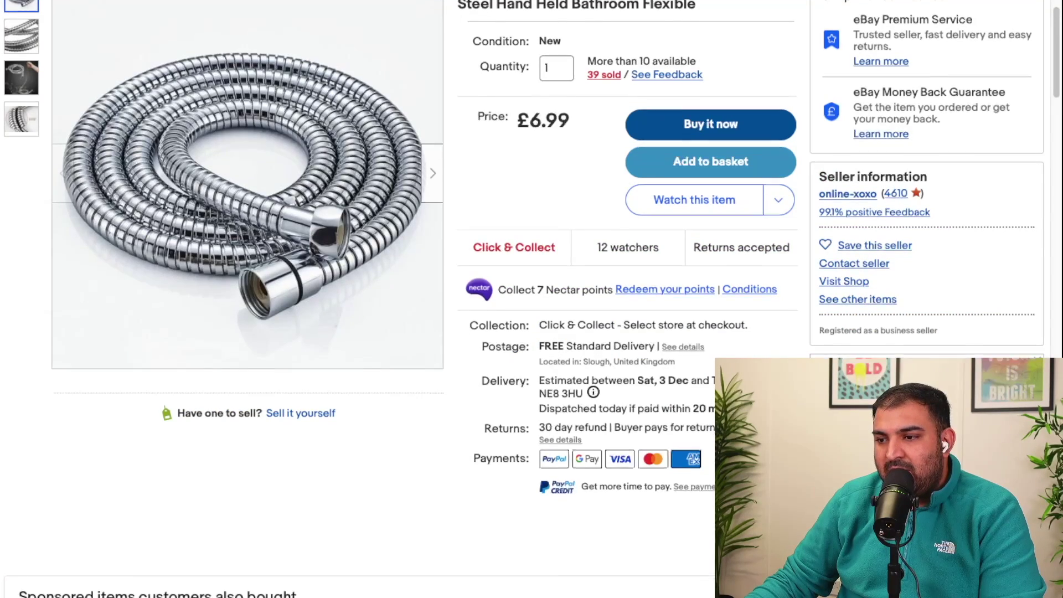
scroll(531, 299, "down", 1)
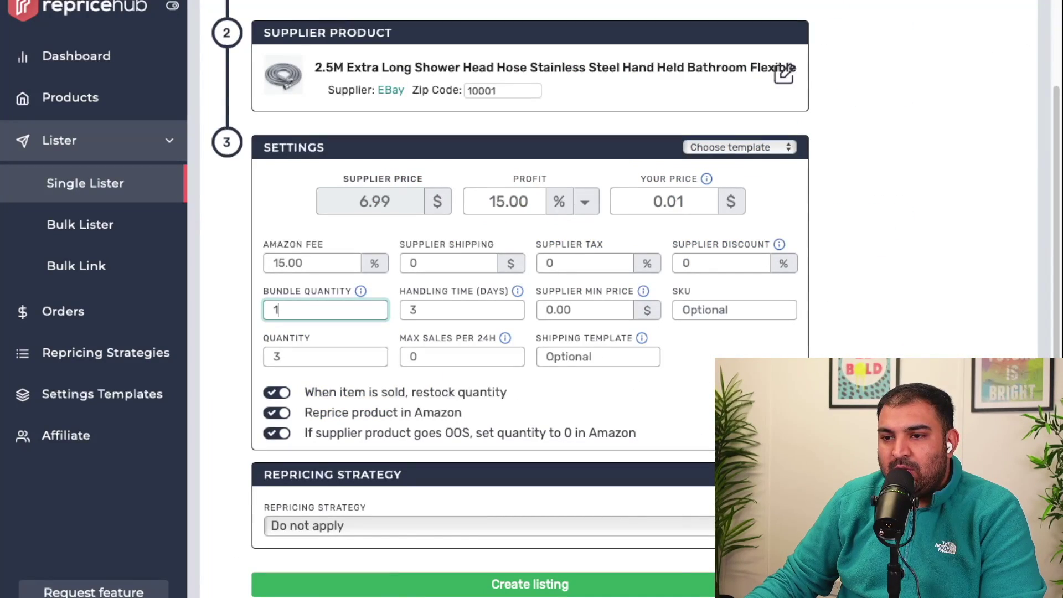
left_click(443, 309)
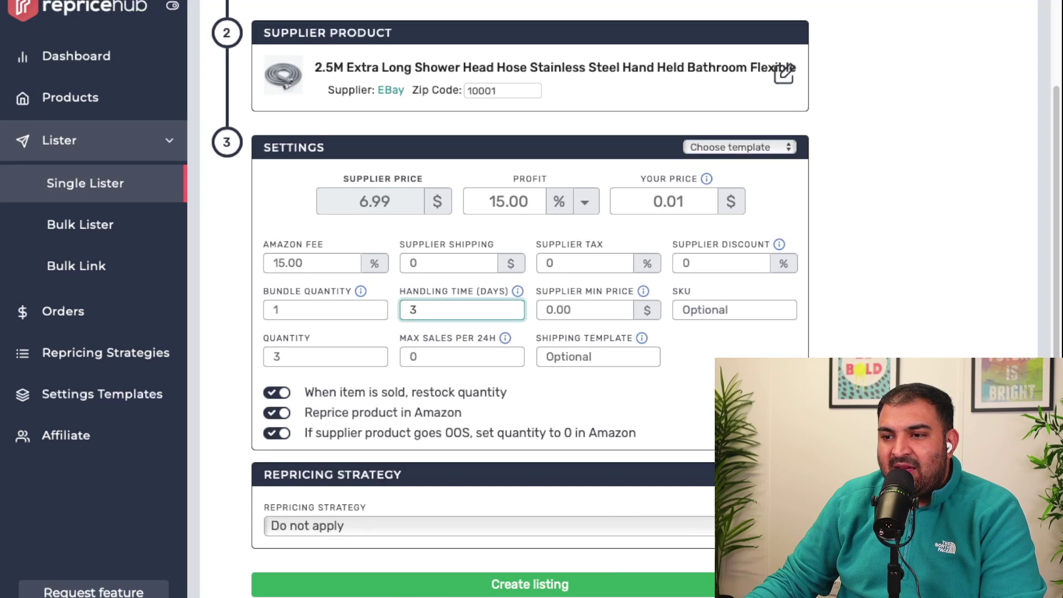
key("ctrl+a")
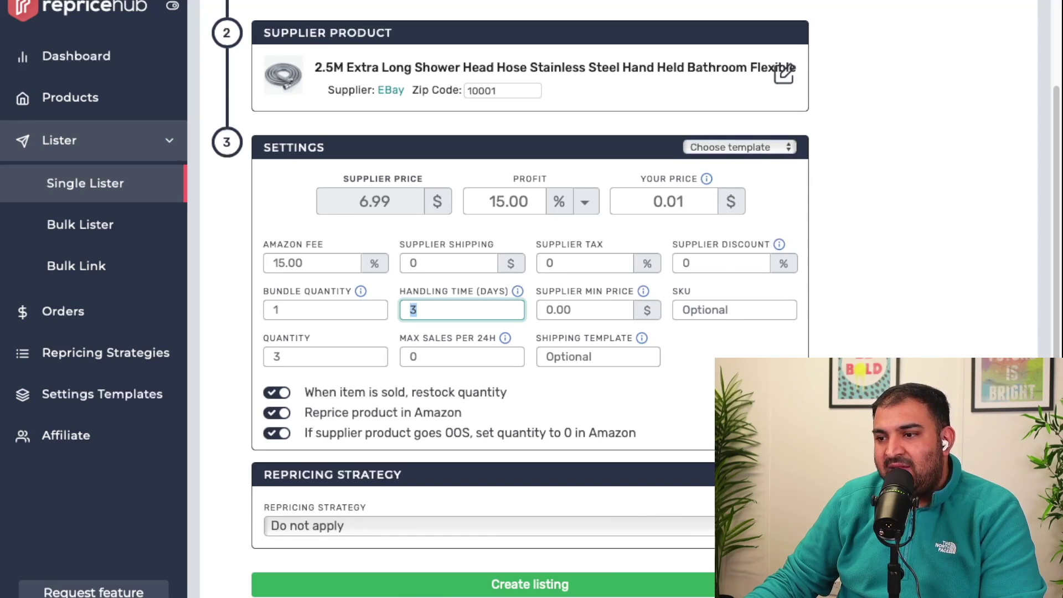
left_click(734, 310)
key("Tab")
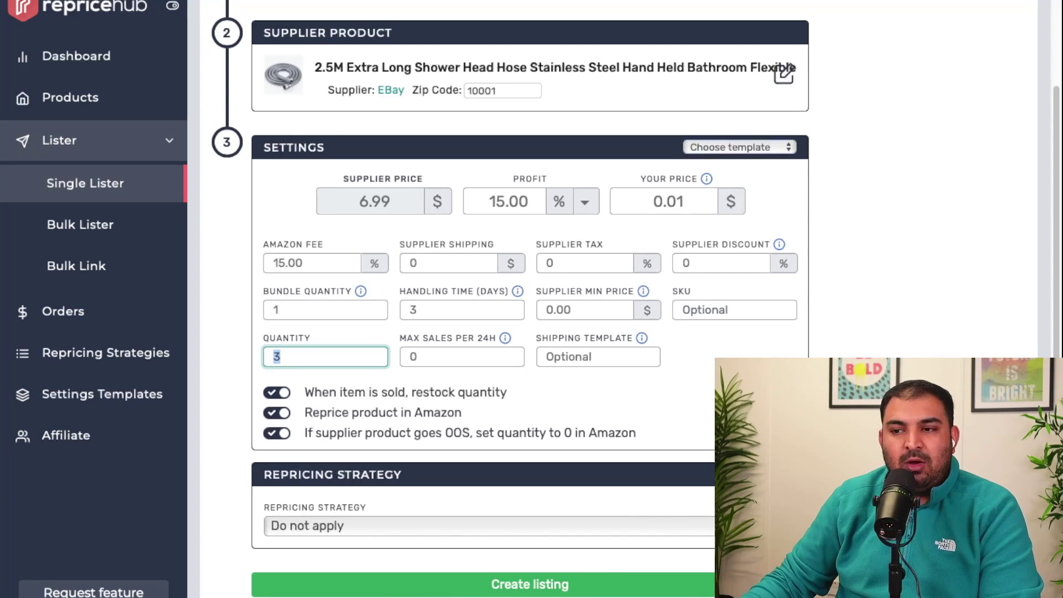
left_click(418, 356)
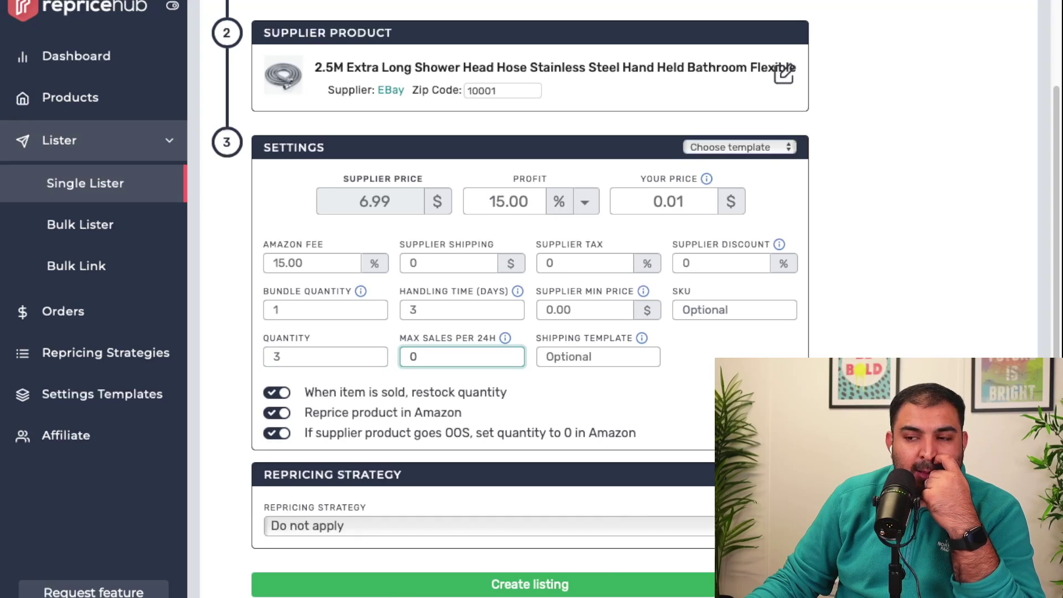
key("ctrl+a")
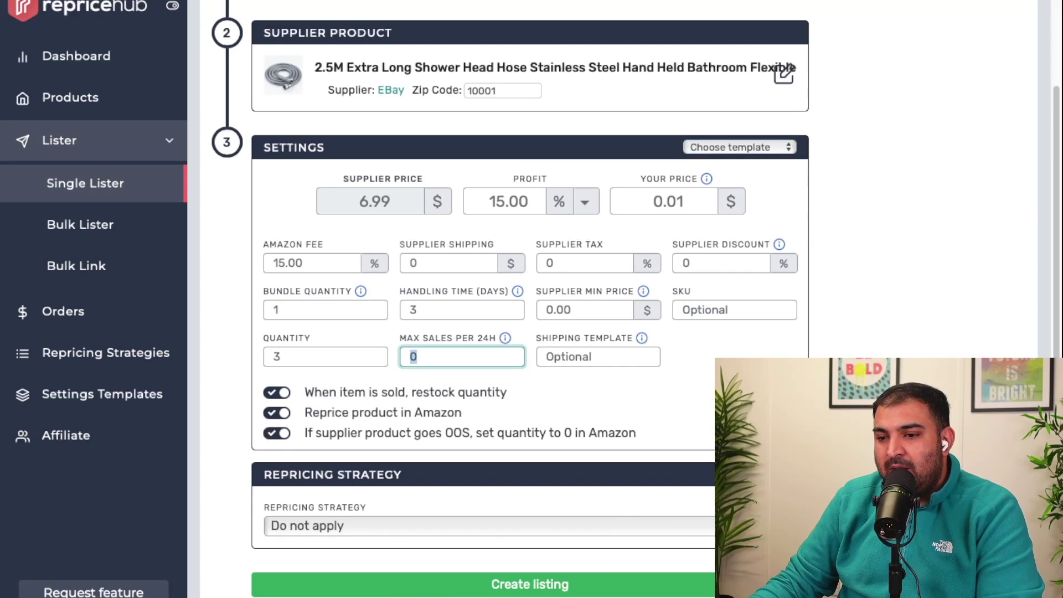
Apply the saved buy box plan as the repricing strategy for the shower hose listing
left_click(488, 525)
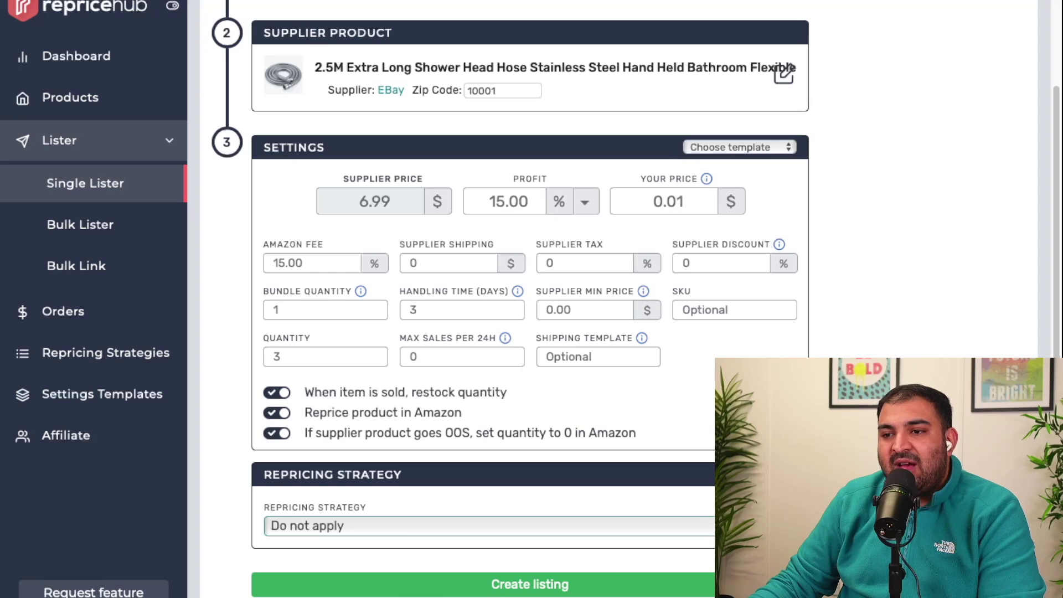
key("Down")
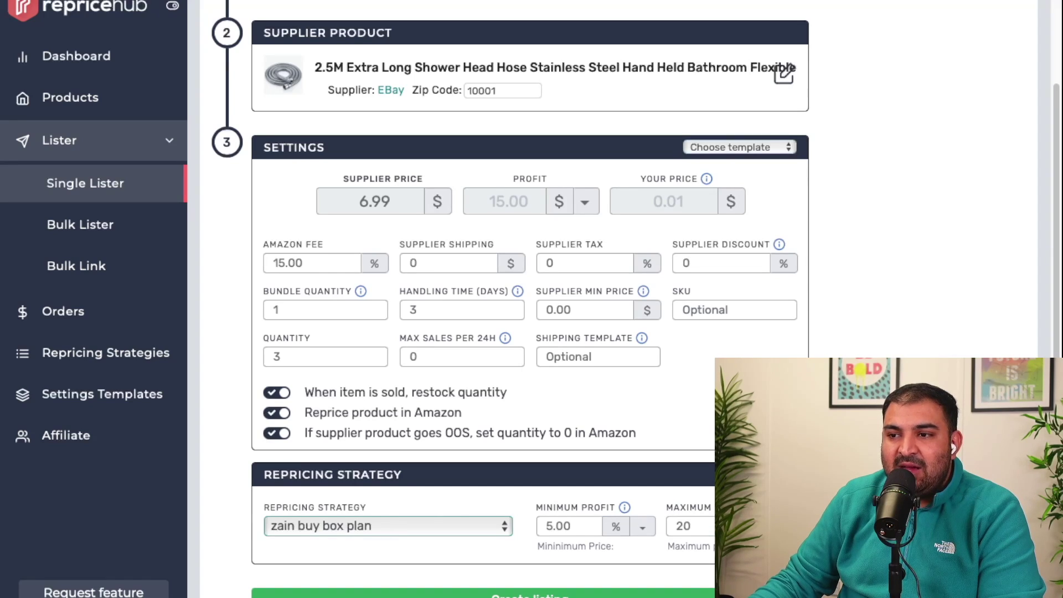
scroll(635, 299, "down", 1)
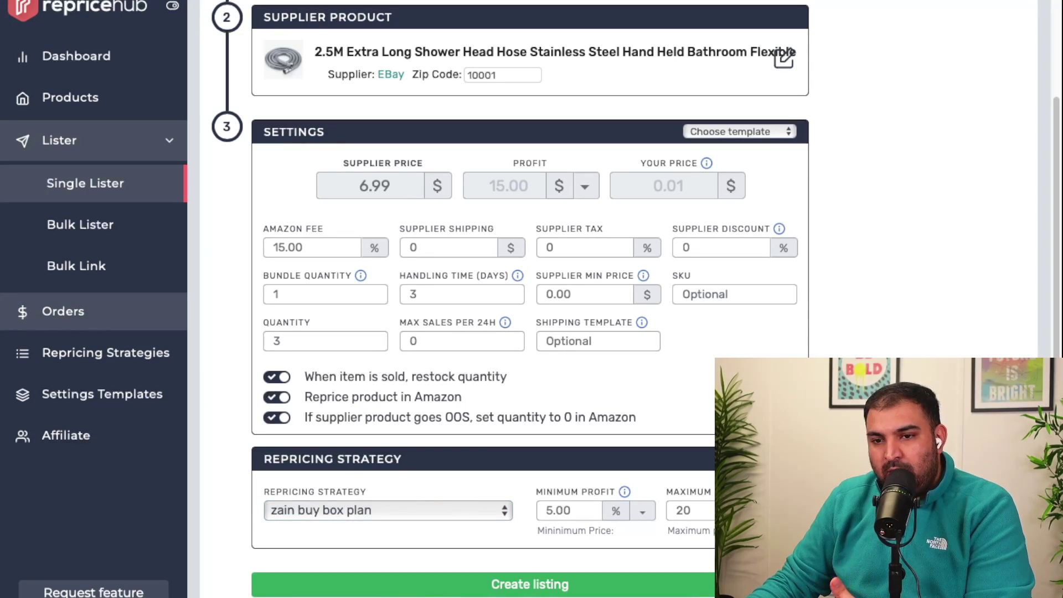
Open the Amazon orders page and look through the order list with its products, buyer information, statuses and tracking fields
left_click(63, 311)
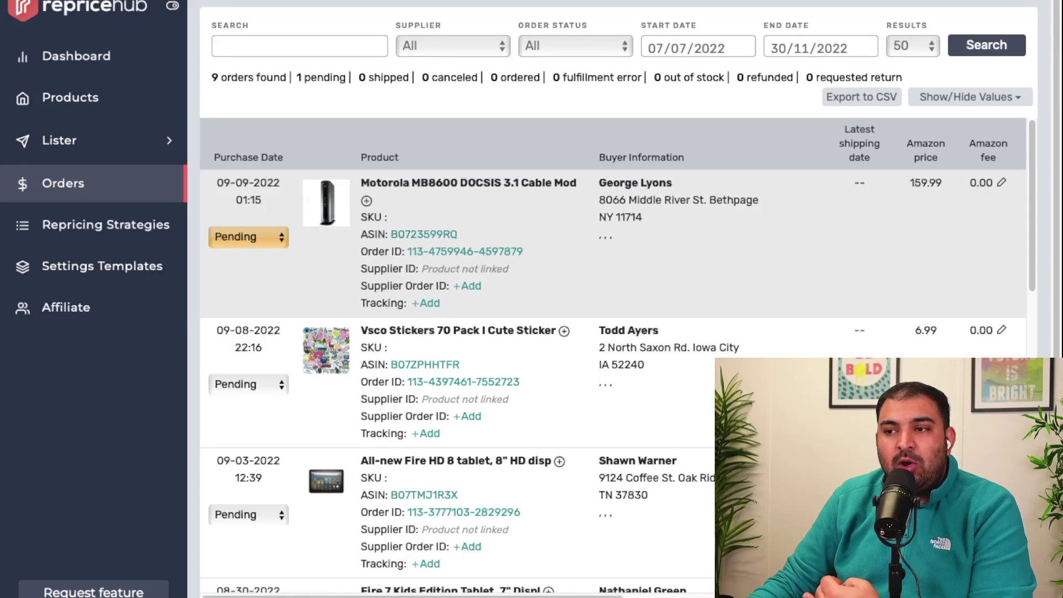
scroll(609, 360, "down", 2)
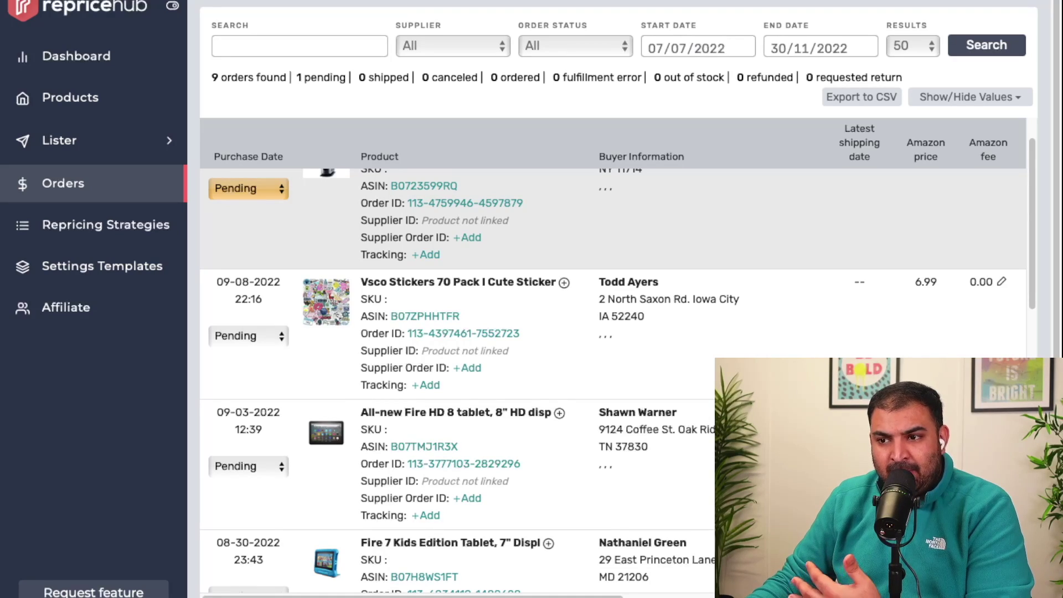
scroll(609, 360, "down", 1)
scroll(609, 360, "down", 2)
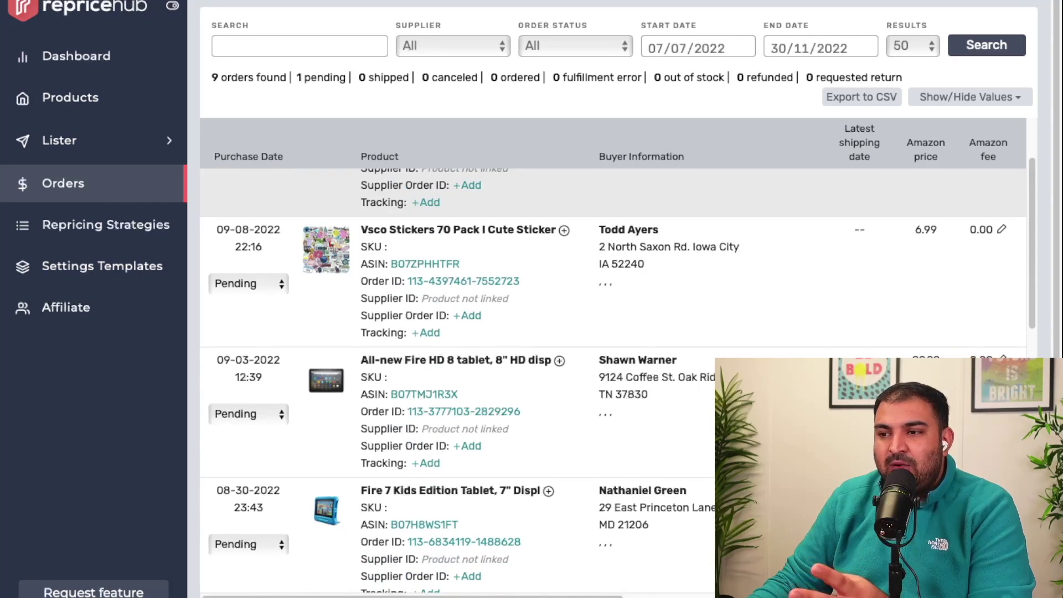
scroll(609, 360, "up", 5)
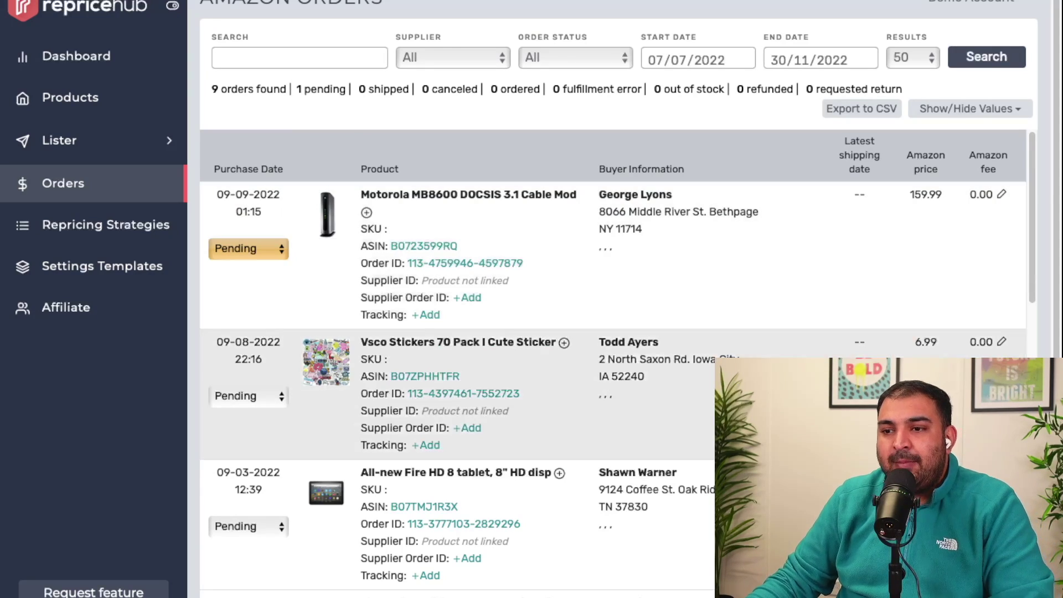
scroll(609, 360, "down", 4)
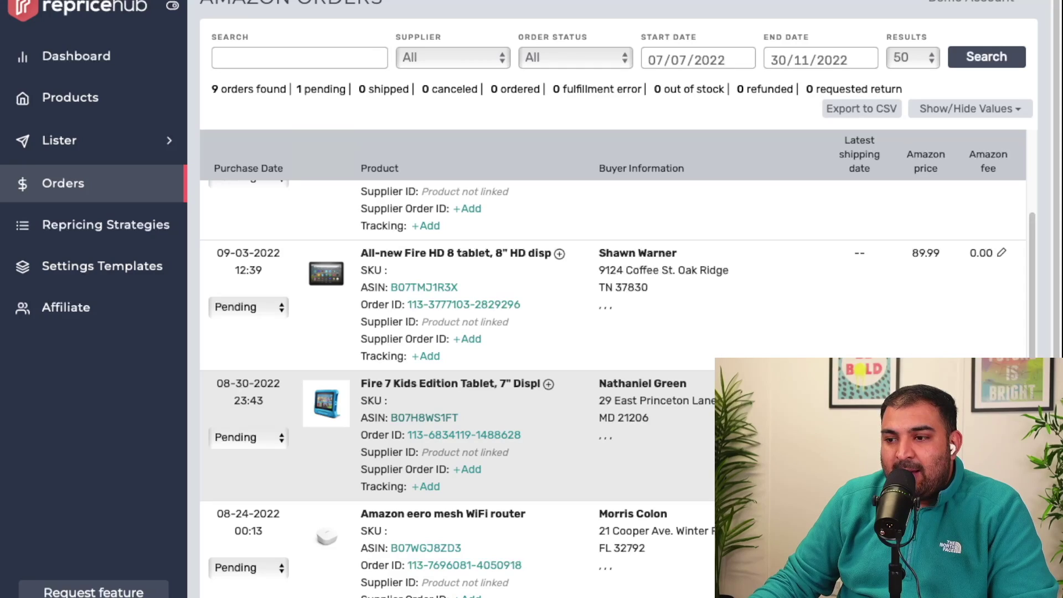
scroll(609, 359, "up", 6)
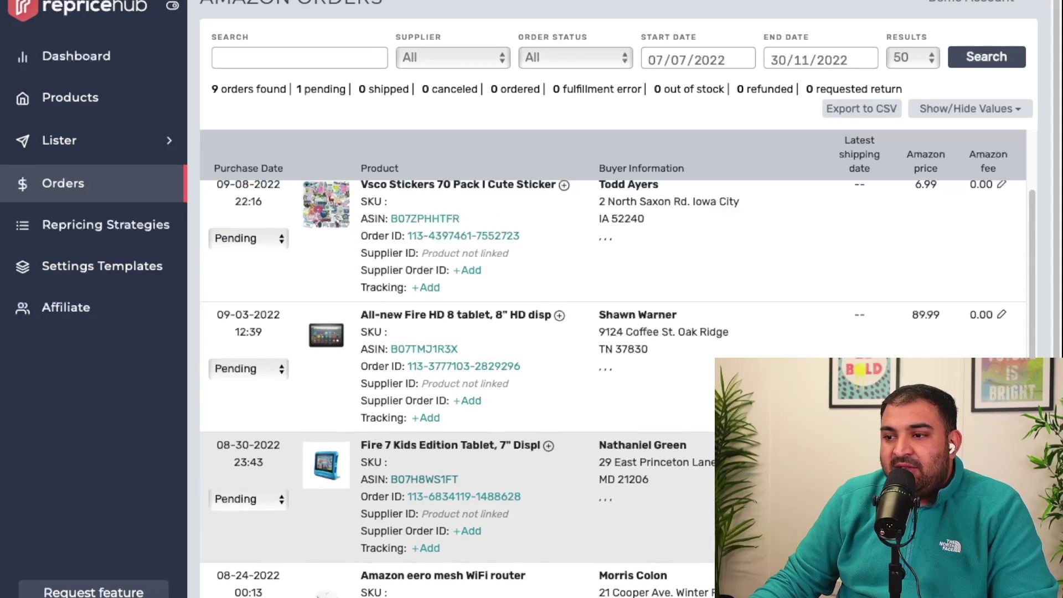
Examine the remaining Amazon orders for their order IDs, supplier order IDs, tracking fields and pending statuses, back up to the newest order
scroll(609, 360, "down", 5)
scroll(609, 388, "up", 1)
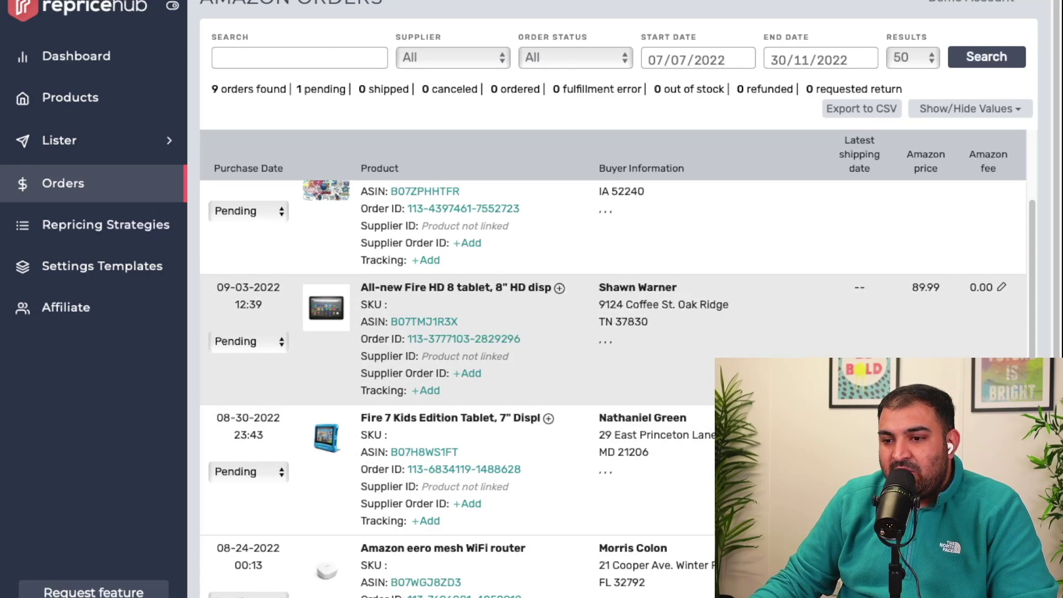
scroll(609, 388, "down", 1)
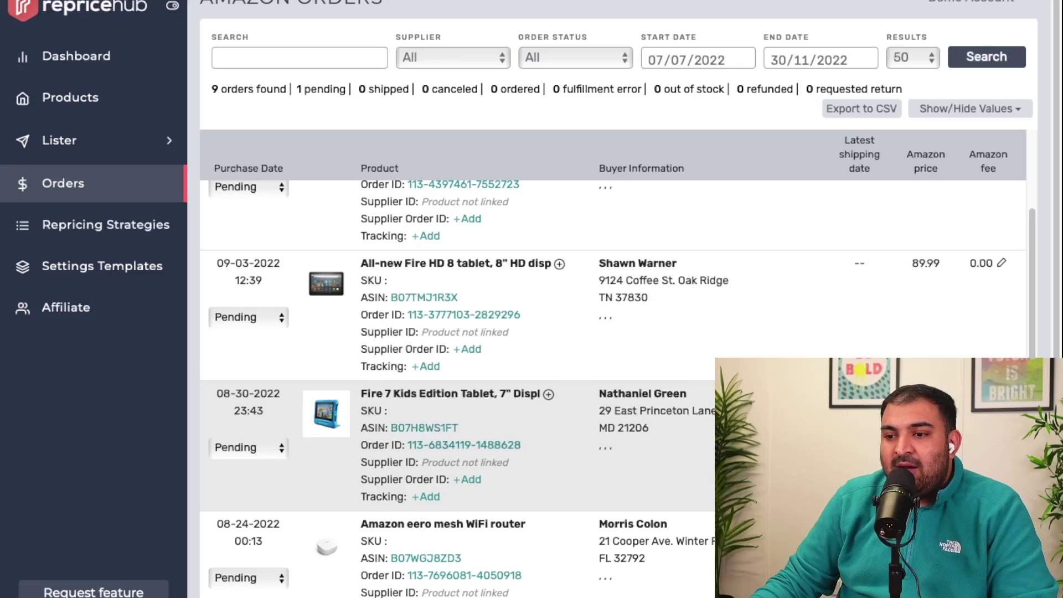
scroll(443, 387, "down", 5)
scroll(443, 333, "up", 10)
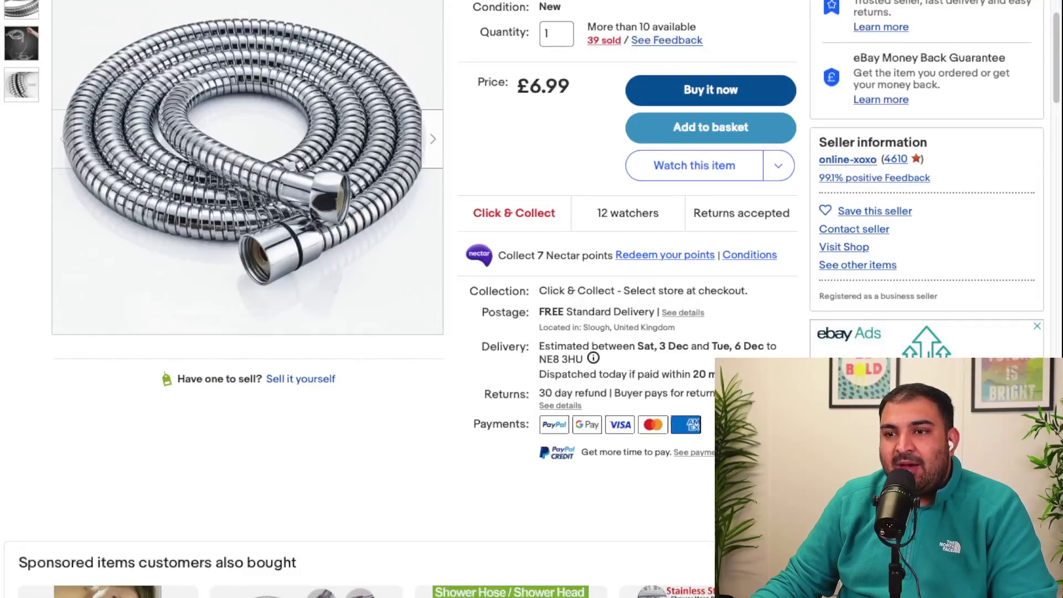
Compare the eBay supplier's 2.5M shower hose listing with the matching Amazon shower hose listing, checking price, availability and delivery terms
scroll(354, 277, "up", 3)
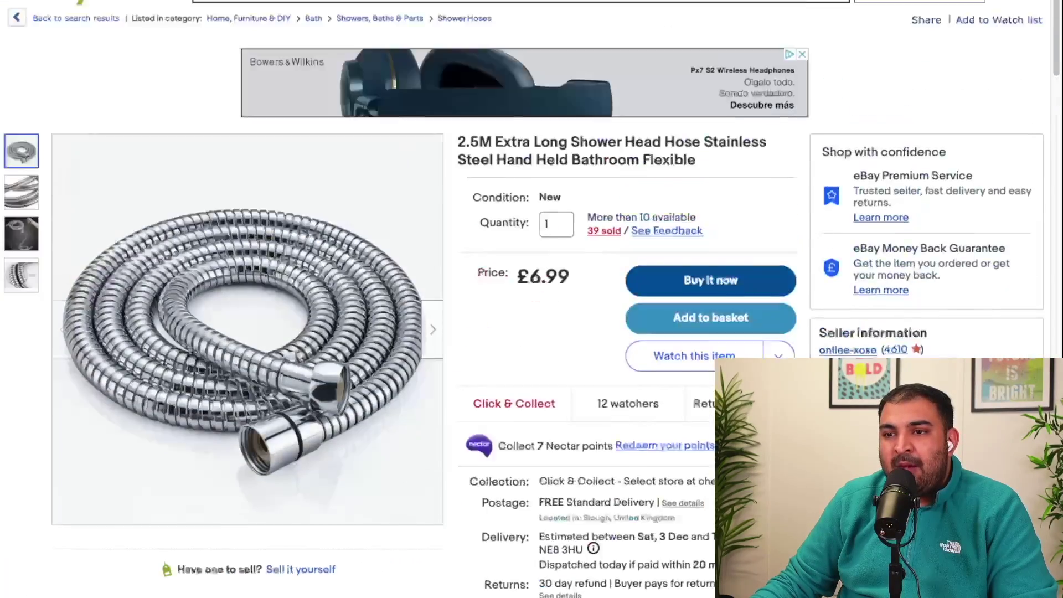
scroll(355, 276, "down", 4)
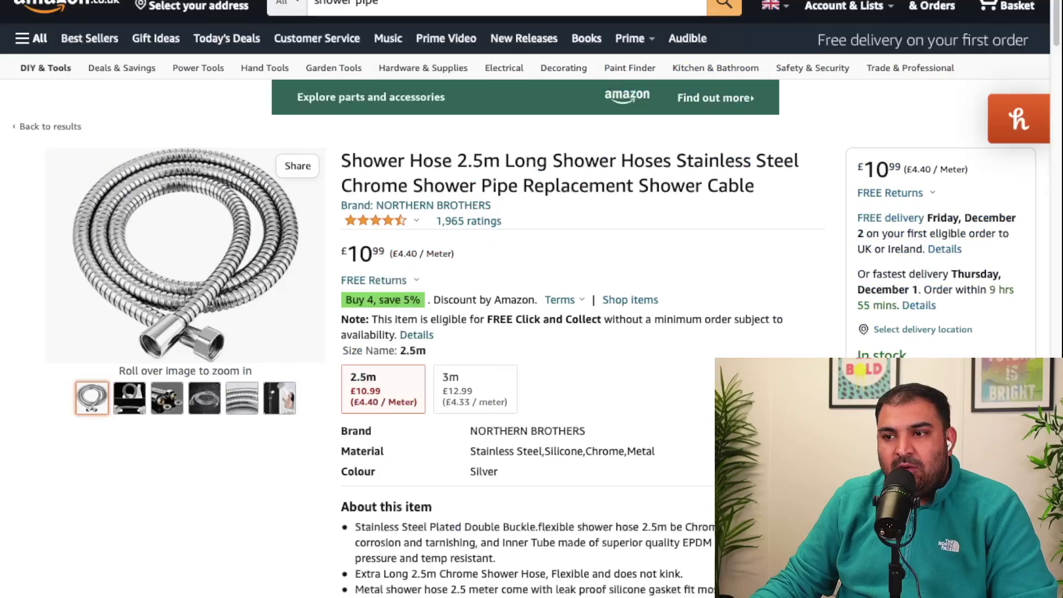
scroll(355, 277, "down", 3)
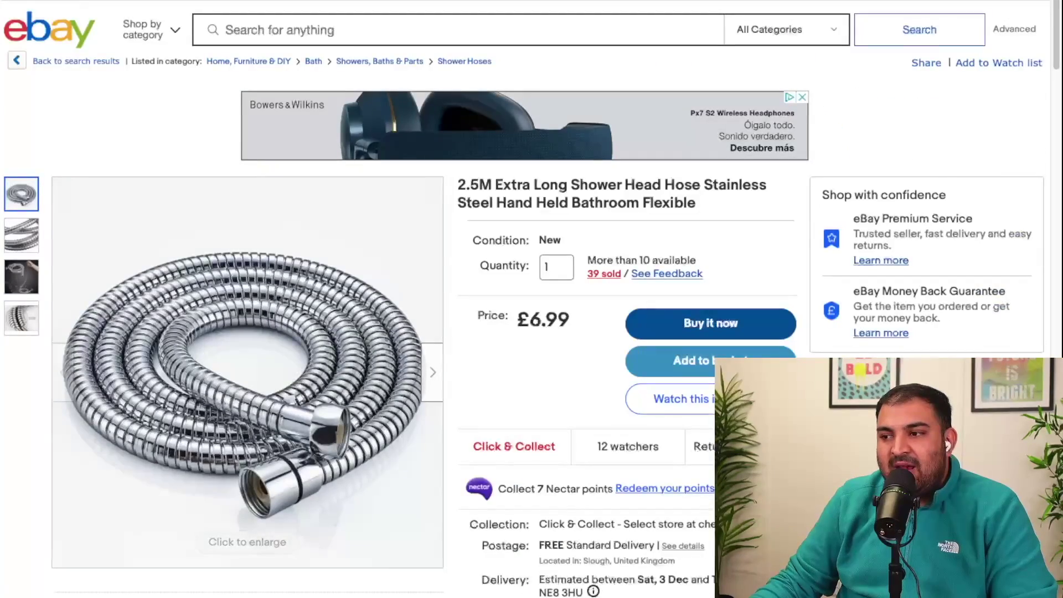
scroll(709, 277, "down", 2)
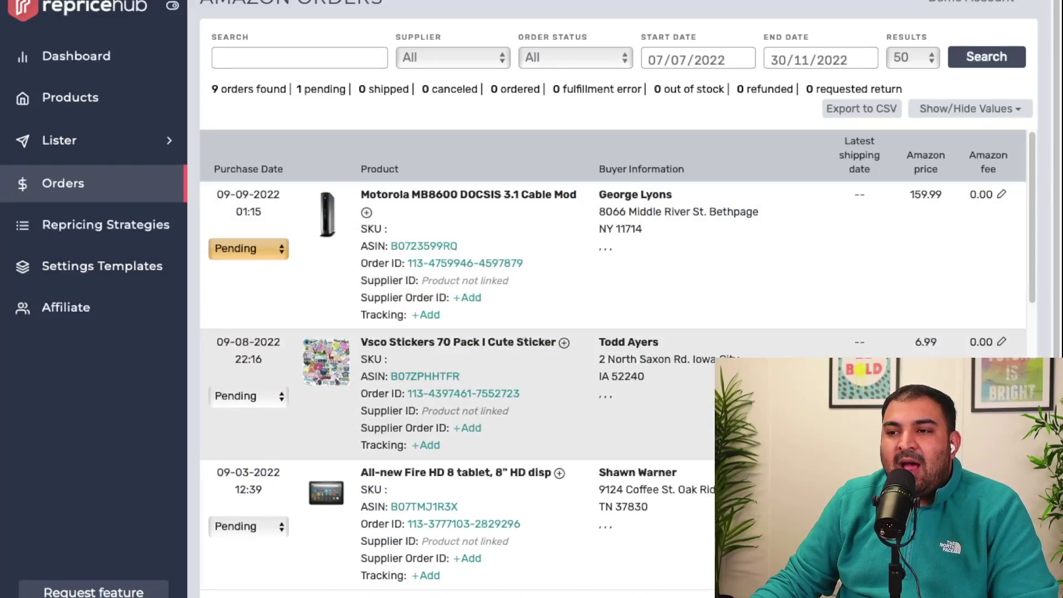
Look through the eBay shower hose search results for alternative 2.5 m suppliers and compare their prices and postage
scroll(610, 360, "down", 3)
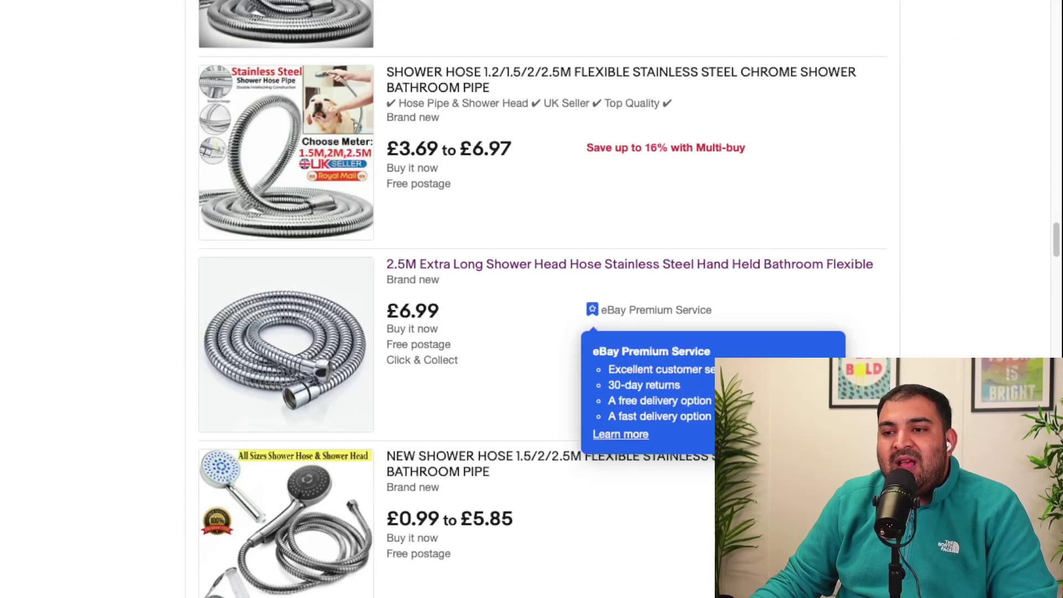
scroll(626, 299, "down", 1)
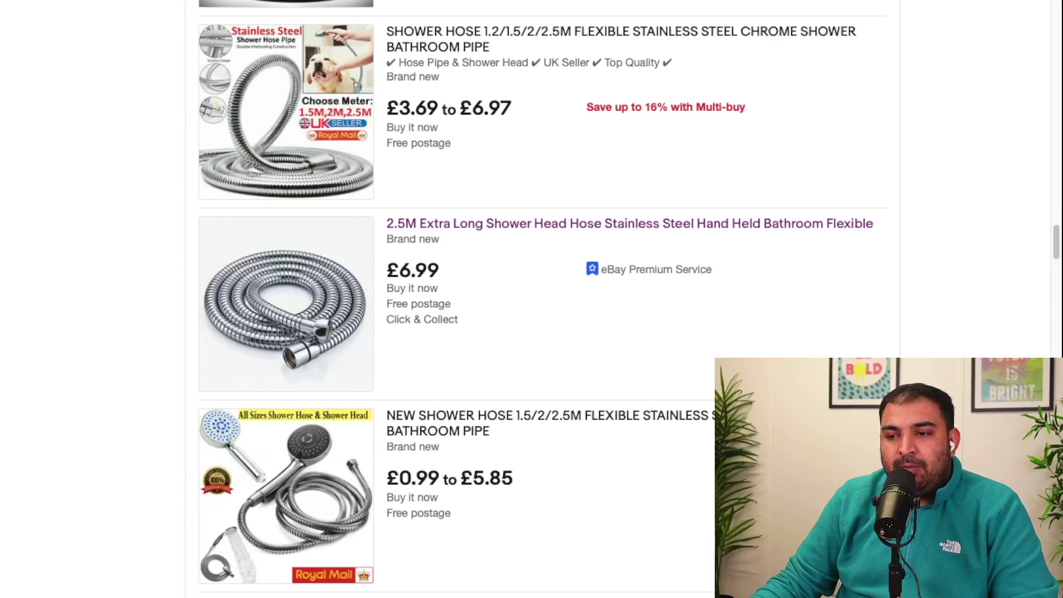
scroll(548, 299, "up", 5)
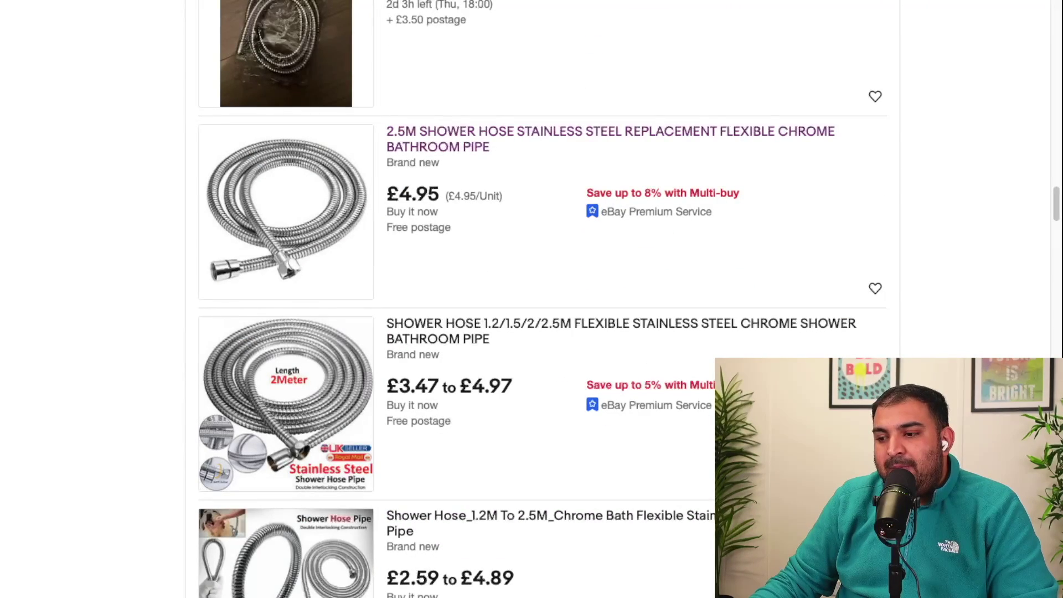